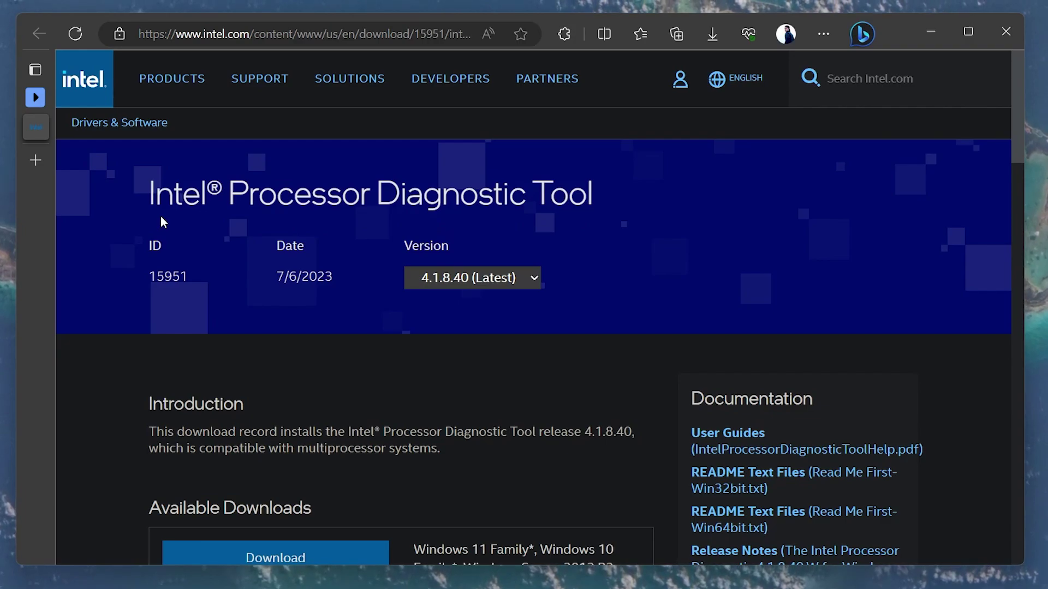
Download IPDT_Installer_4.1.8.40_64bit.msi from Available Downloads and show Edge's downloaded files
scroll(161, 221, down, 8)
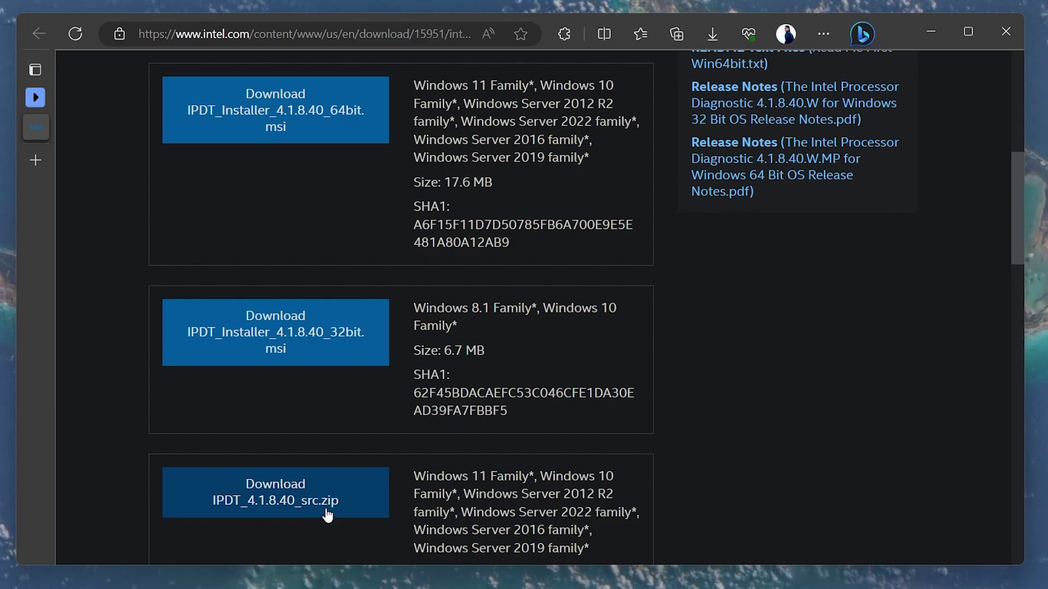
click(713, 38)
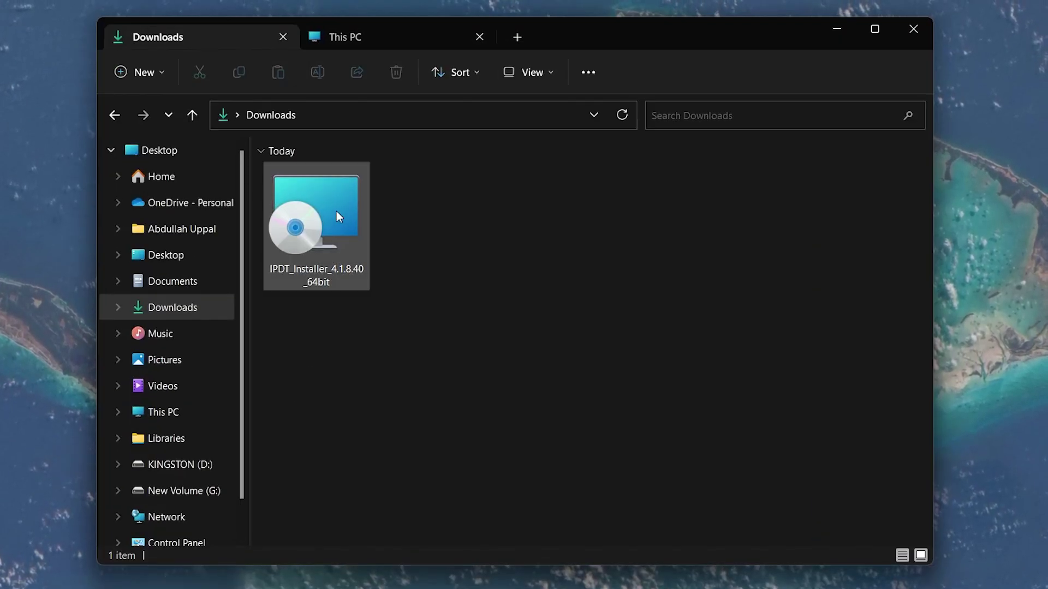
Install the 64-bit Intel Processor Diagnostic Tool, accepting the licence, then close the finished wizard
double_click(336, 213)
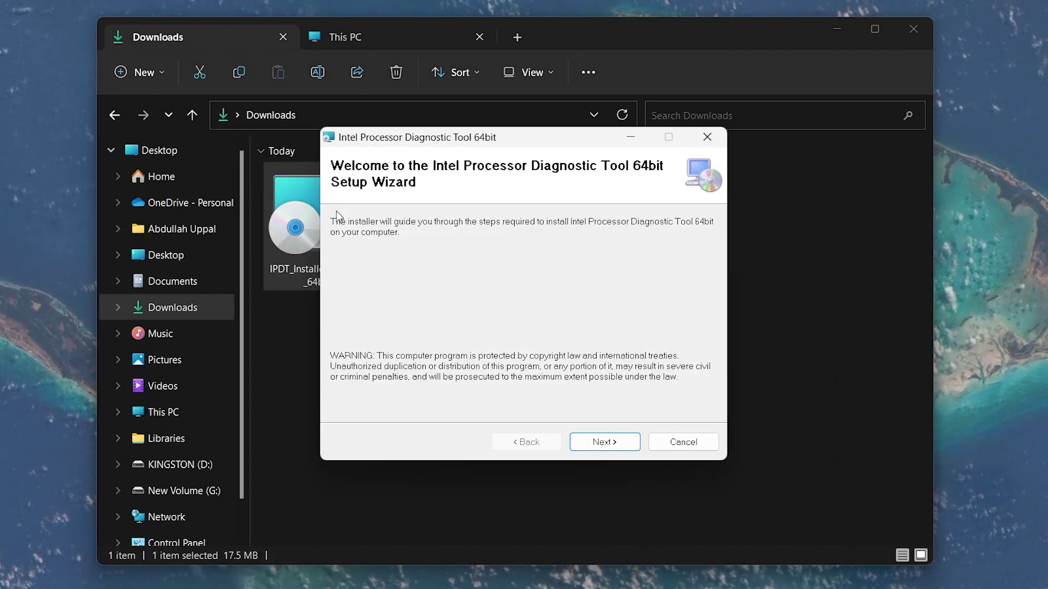
click(600, 440)
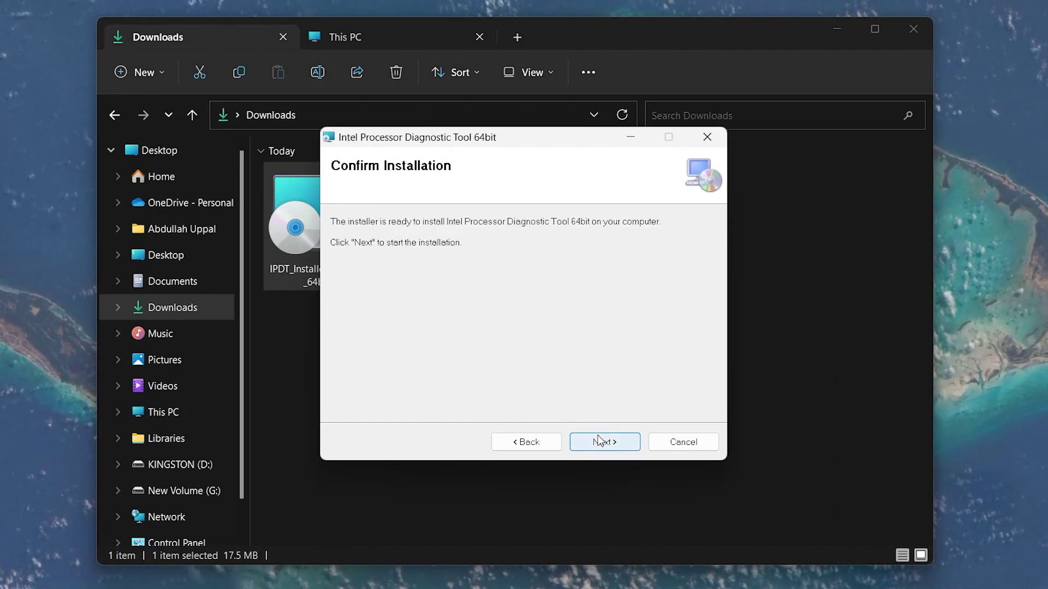
click(600, 440)
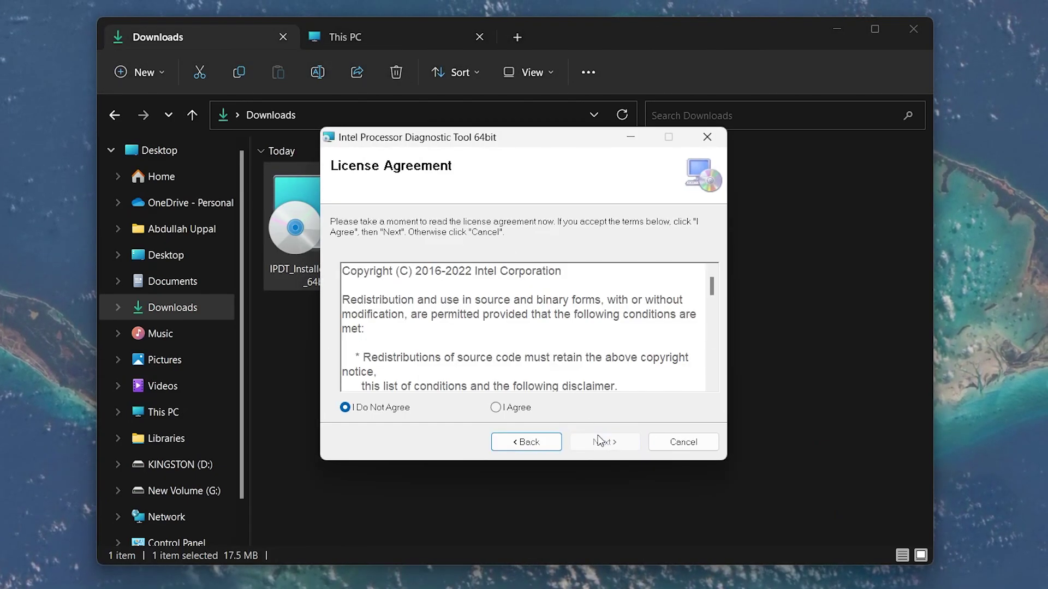
click(496, 408)
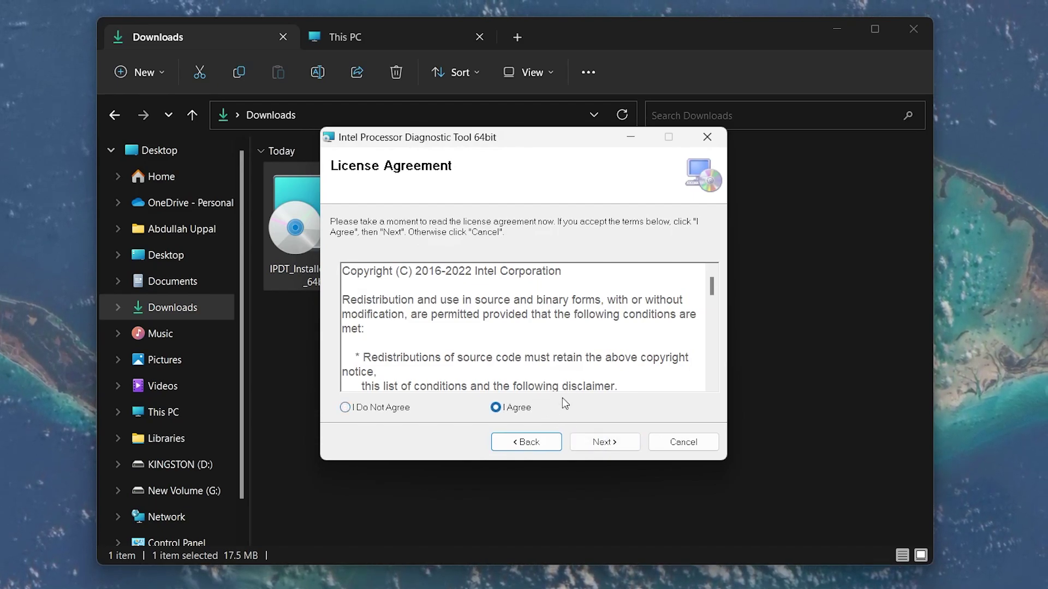
click(609, 442)
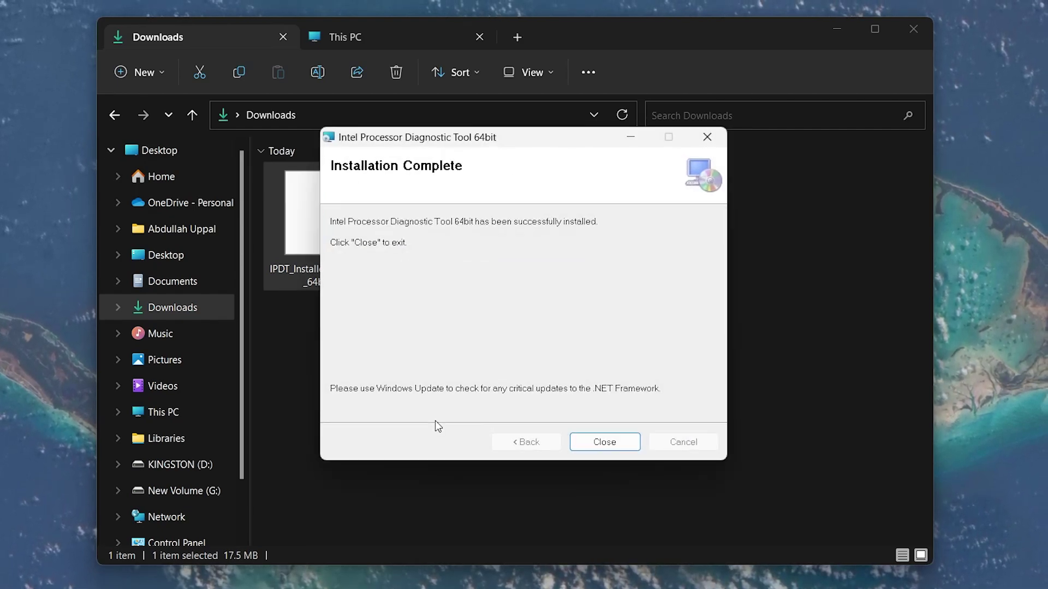
click(607, 442)
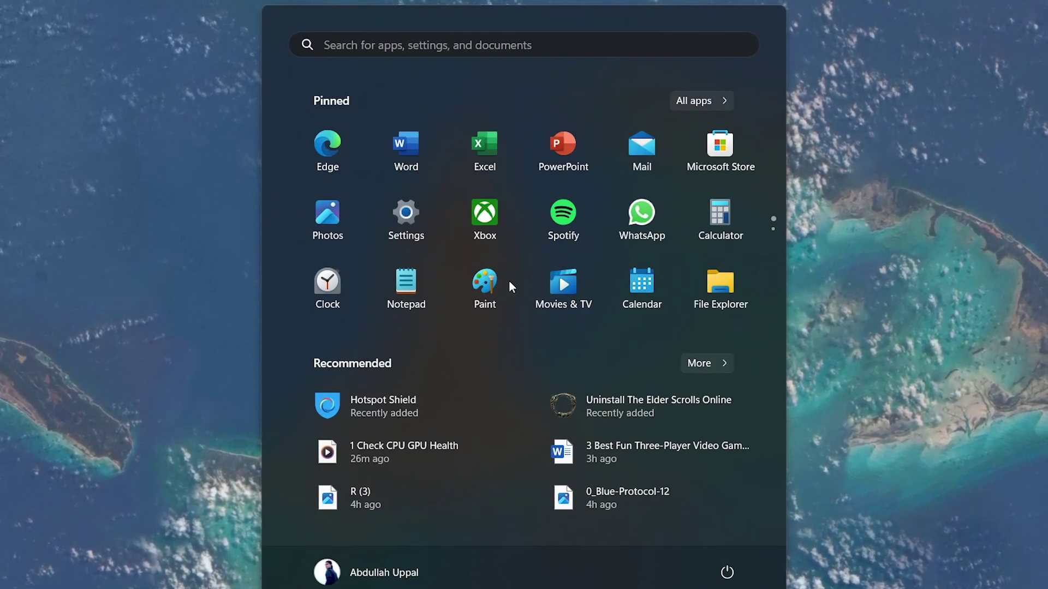
Launch Intel Processor Diagnostic Tool from search and close the finished GraphicsW stress test window
text(intel processor)
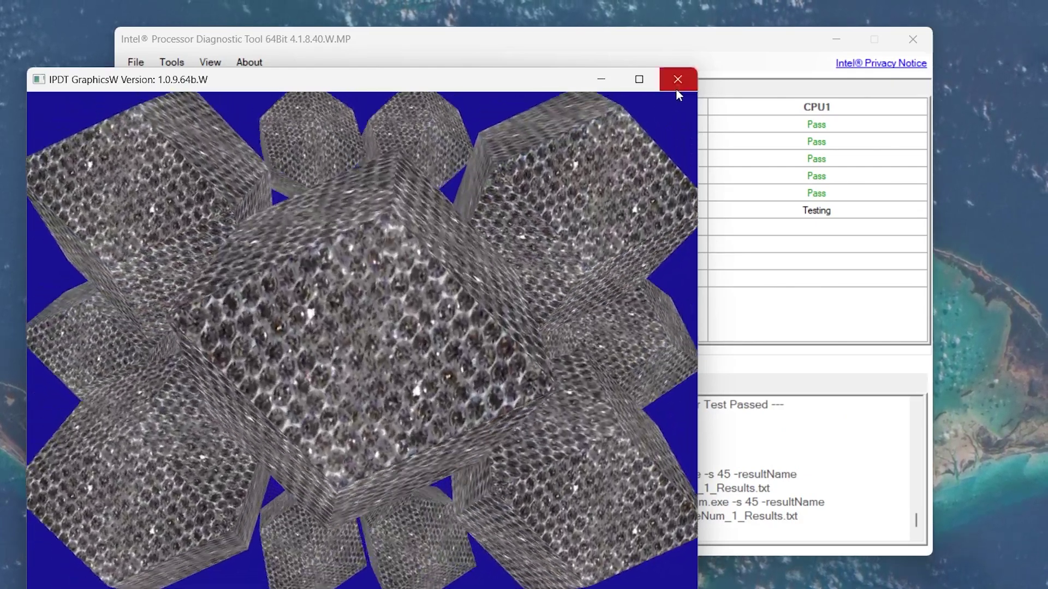
click(677, 86)
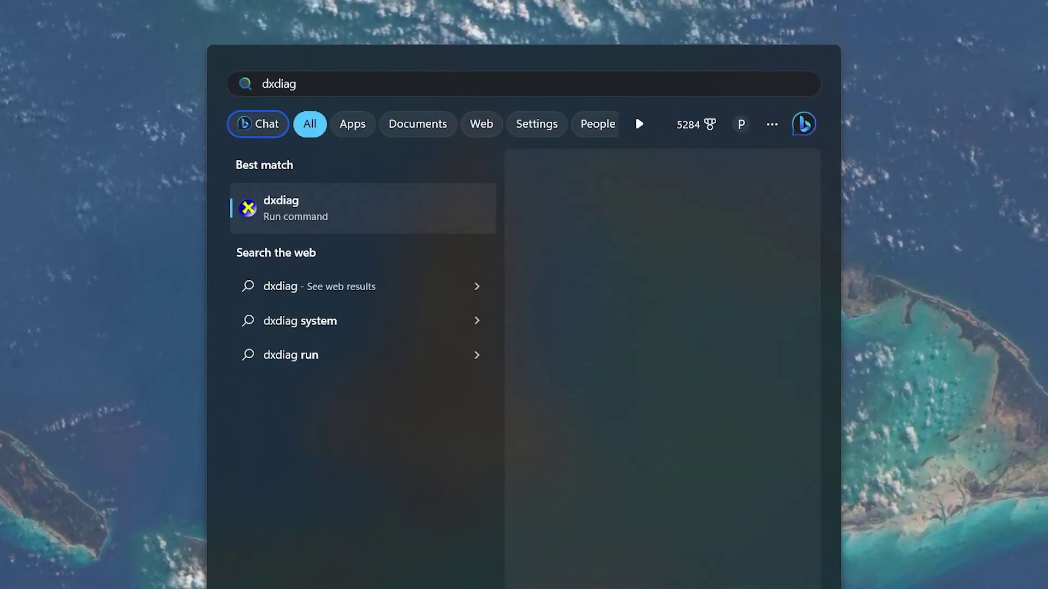
Run dxdiag and confirm Intel UHD Graphics 630 and GeForce GTX 1650 both show No problems found
key(Return)
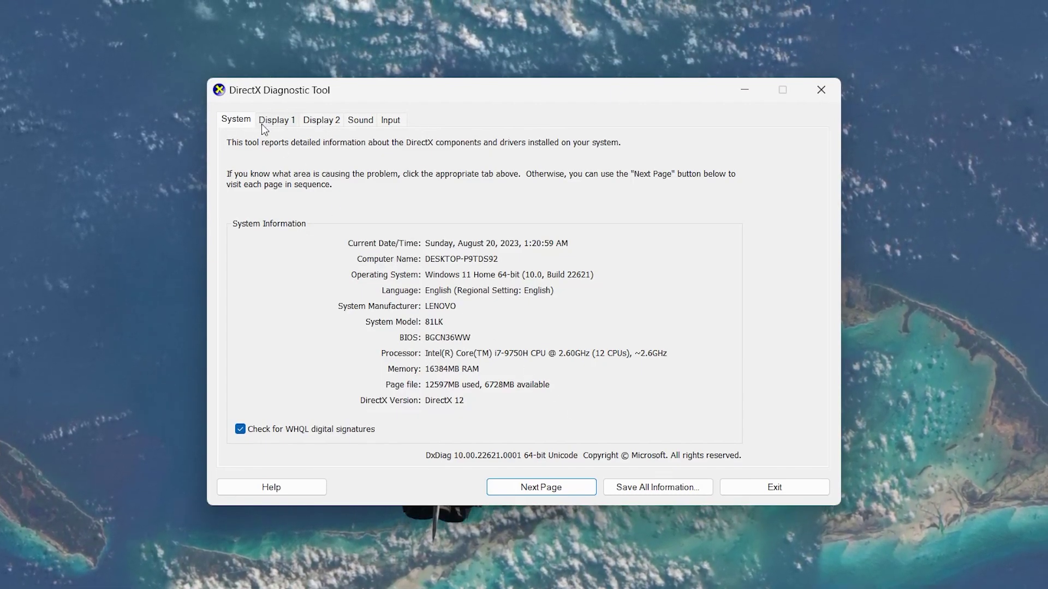
click(289, 122)
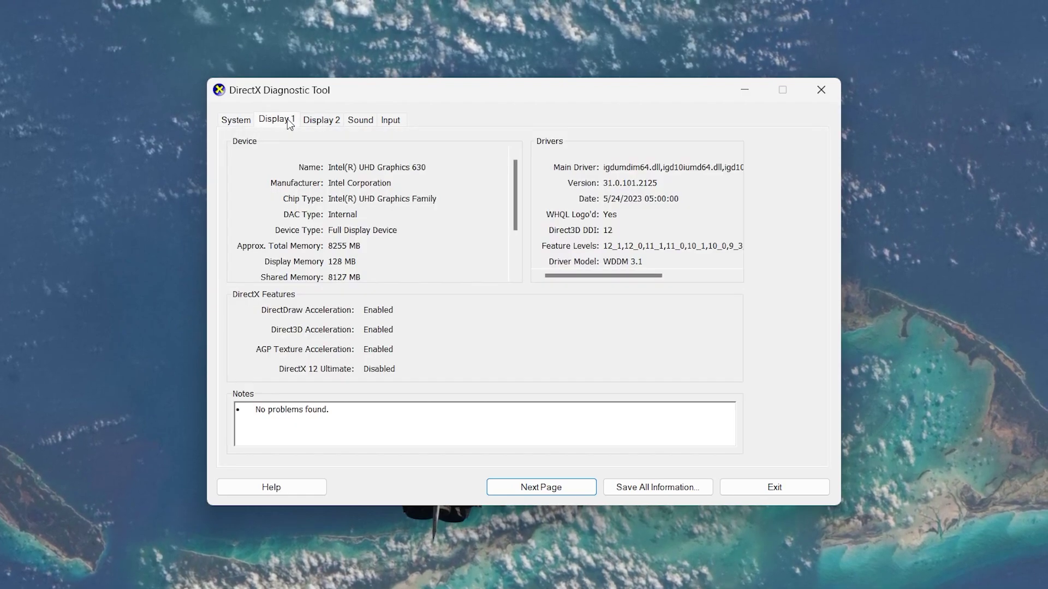
click(330, 120)
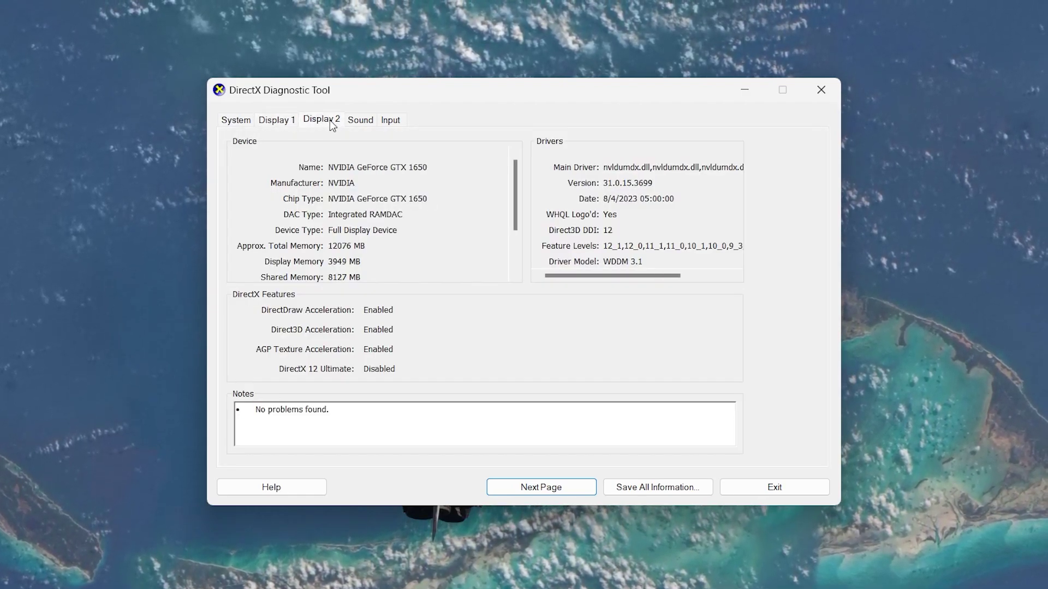
click(293, 118)
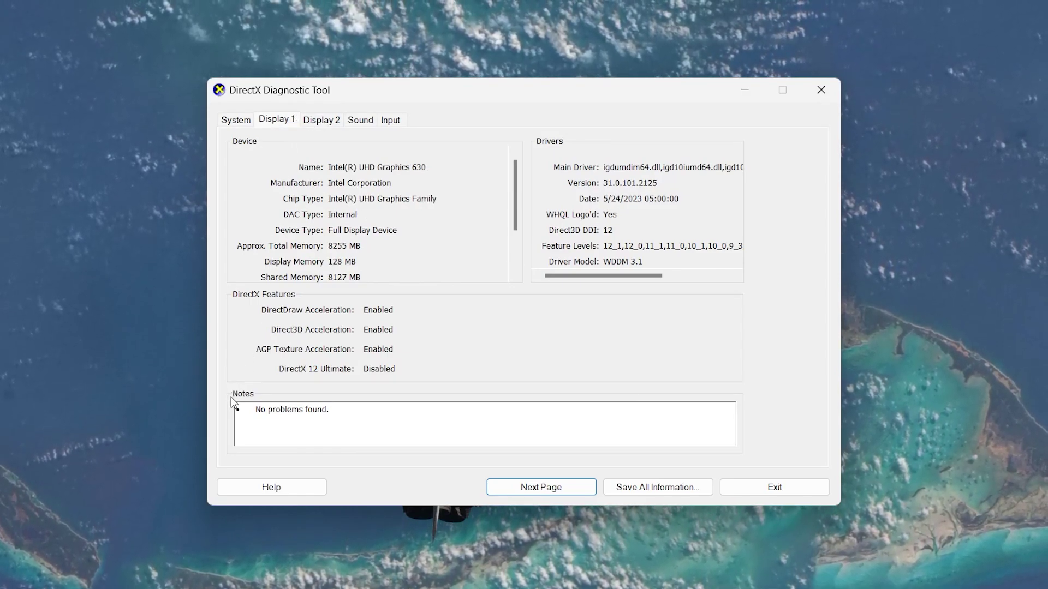
drag(256, 408, 327, 412)
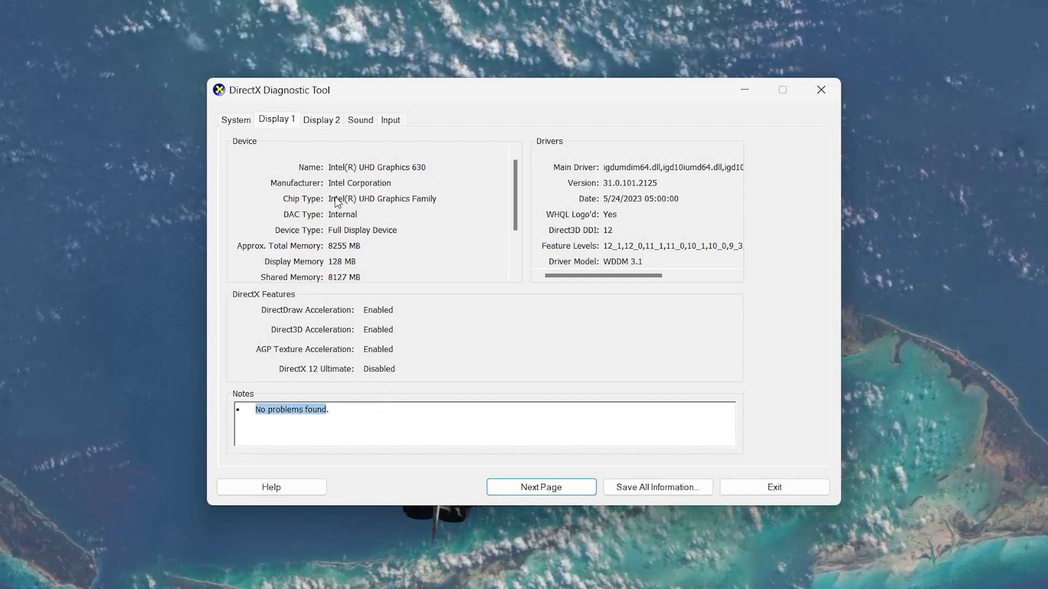
click(316, 120)
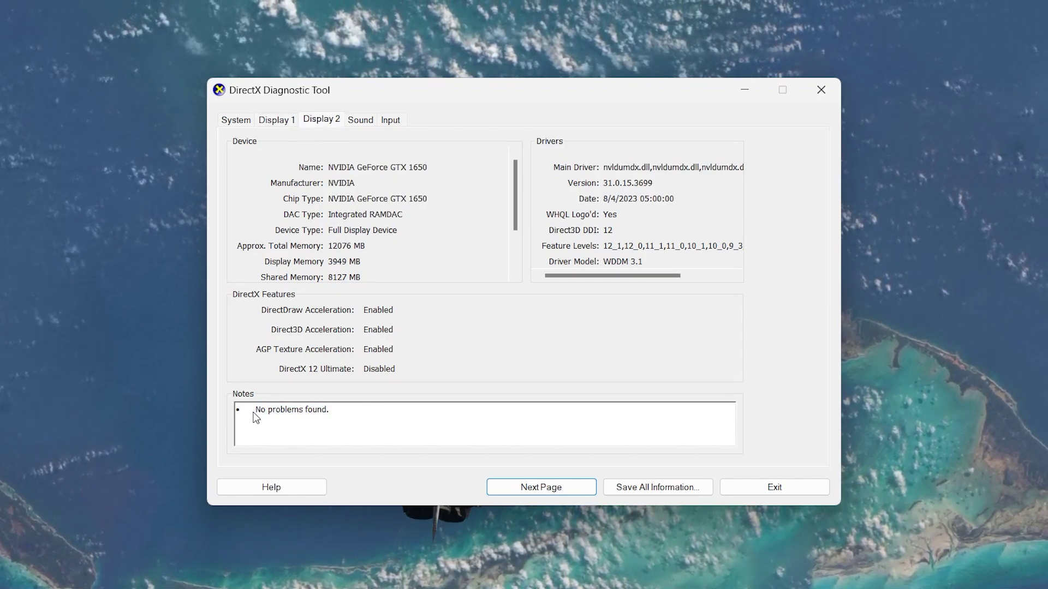
drag(251, 412, 347, 411)
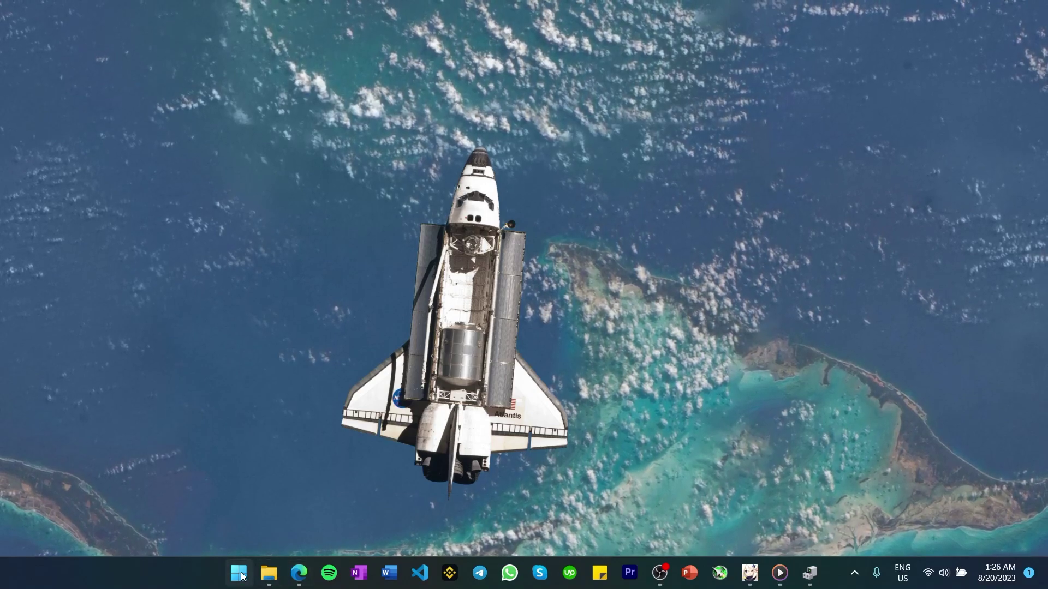
Check in Device Manager that Intel(R) UHD Graphics 630 reports 'This device is working properly'
right_click(238, 573)
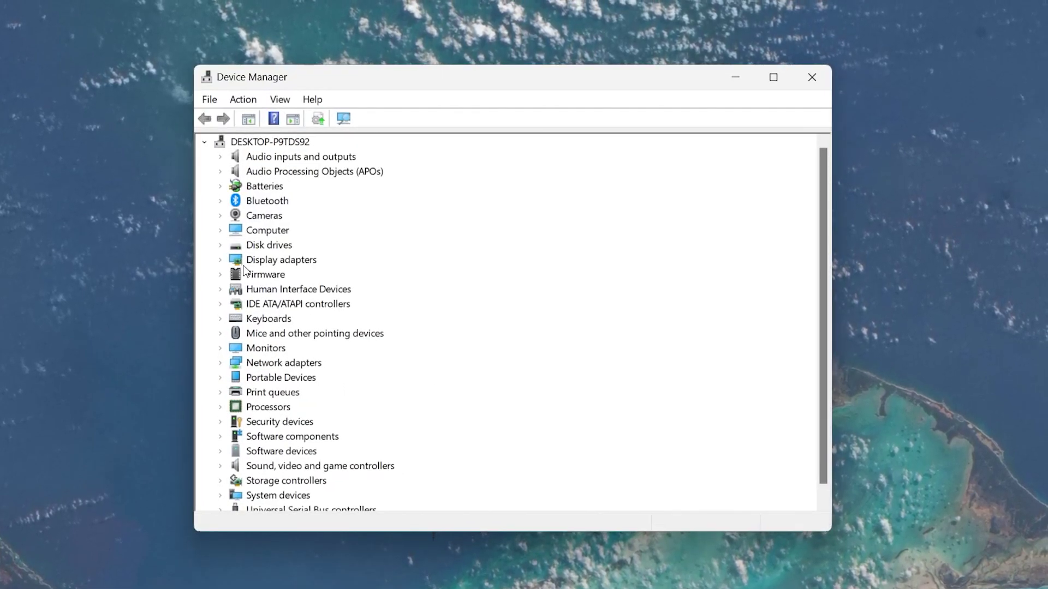
click(220, 260)
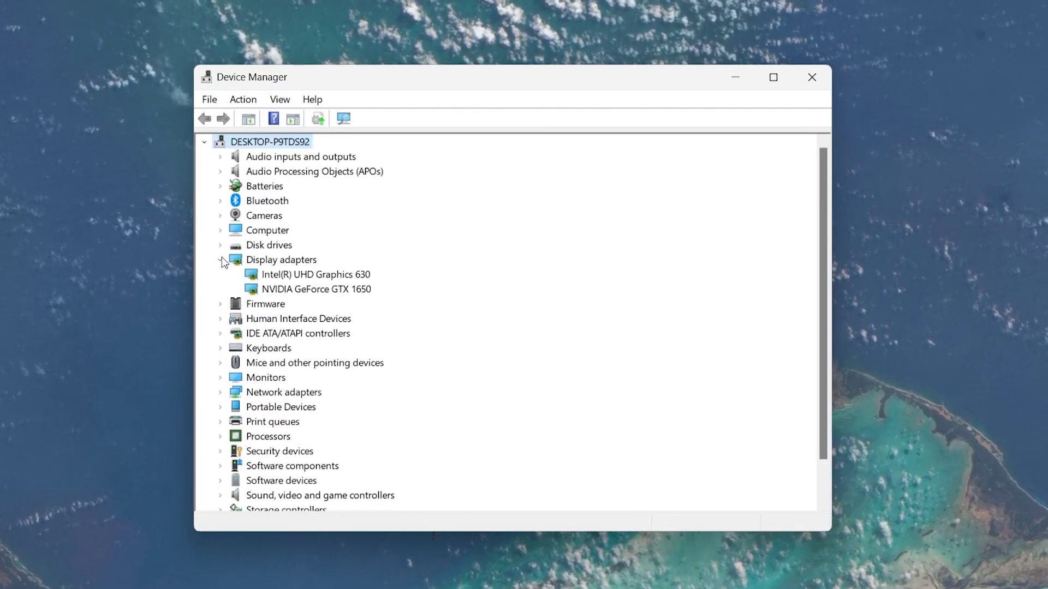
right_click(301, 276)
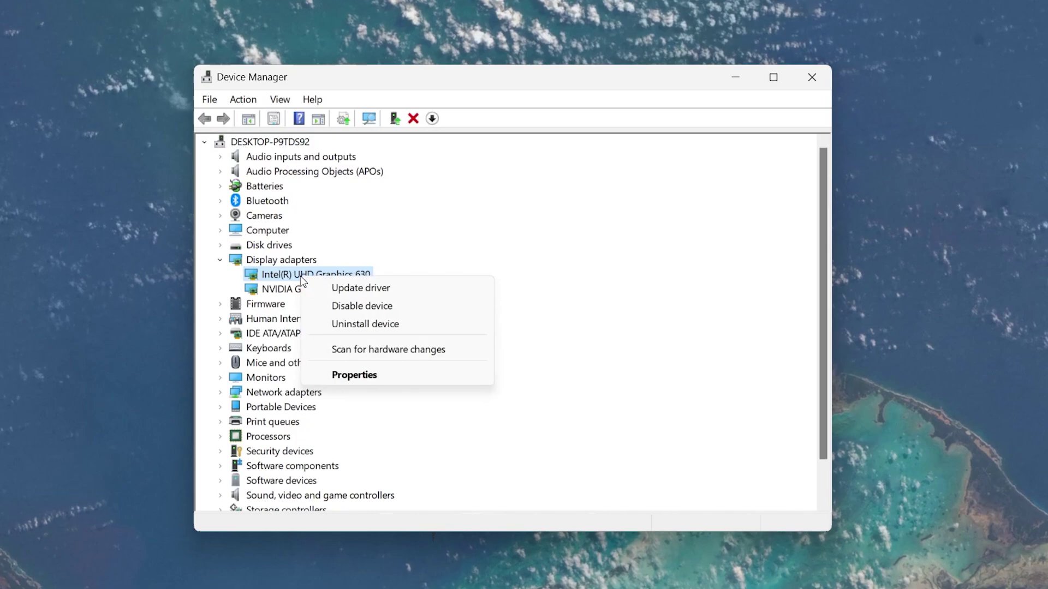
click(376, 376)
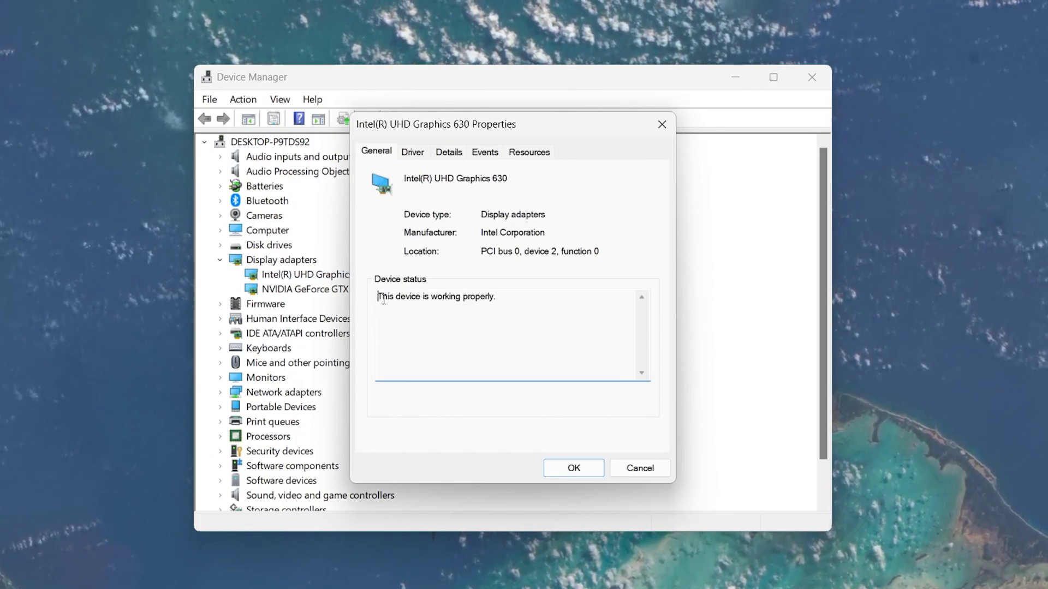
drag(391, 300, 498, 300)
click(503, 330)
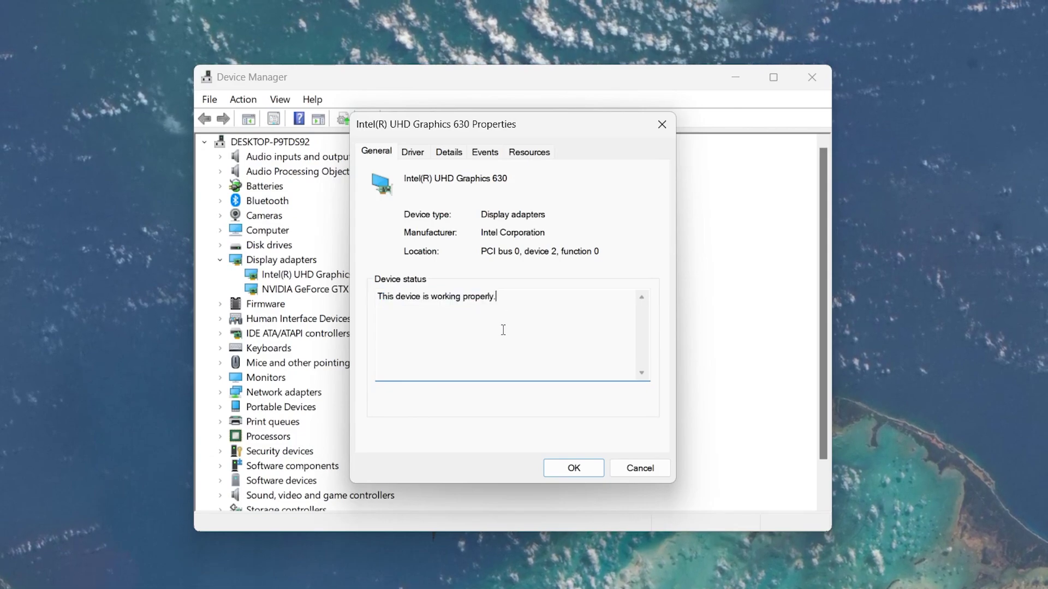
click(658, 132)
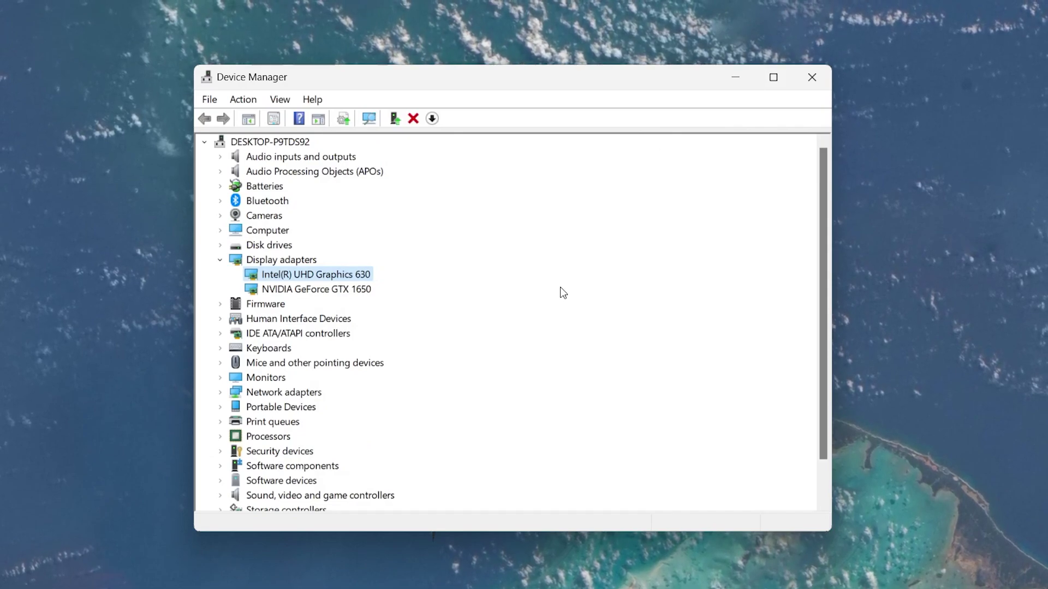
right_click(354, 276)
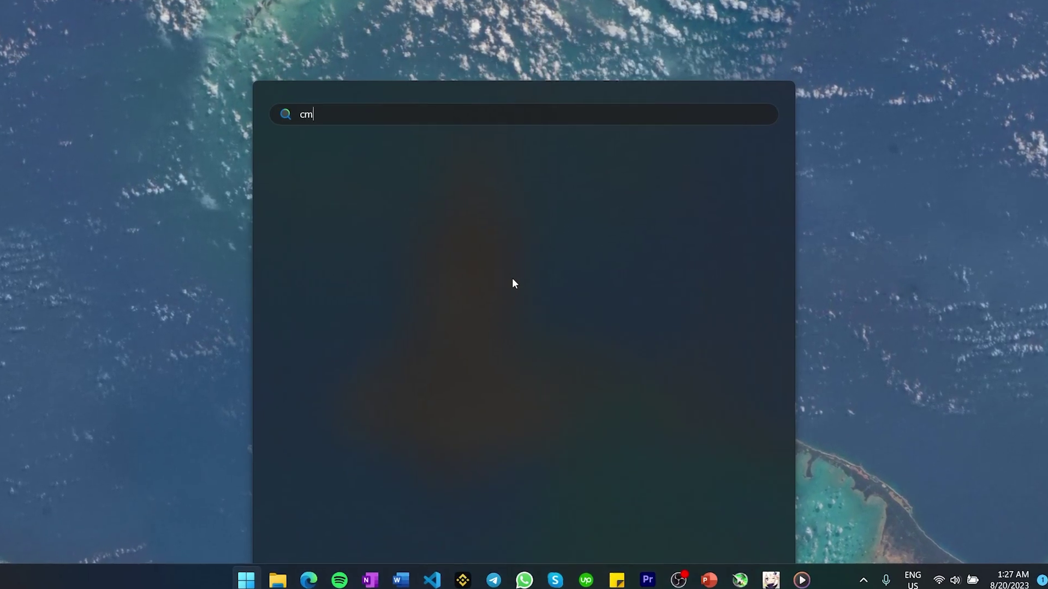
Run 'wmic diskdrive get status, model' in Command Prompt, showing all three drives OK
text(dows\System32>)
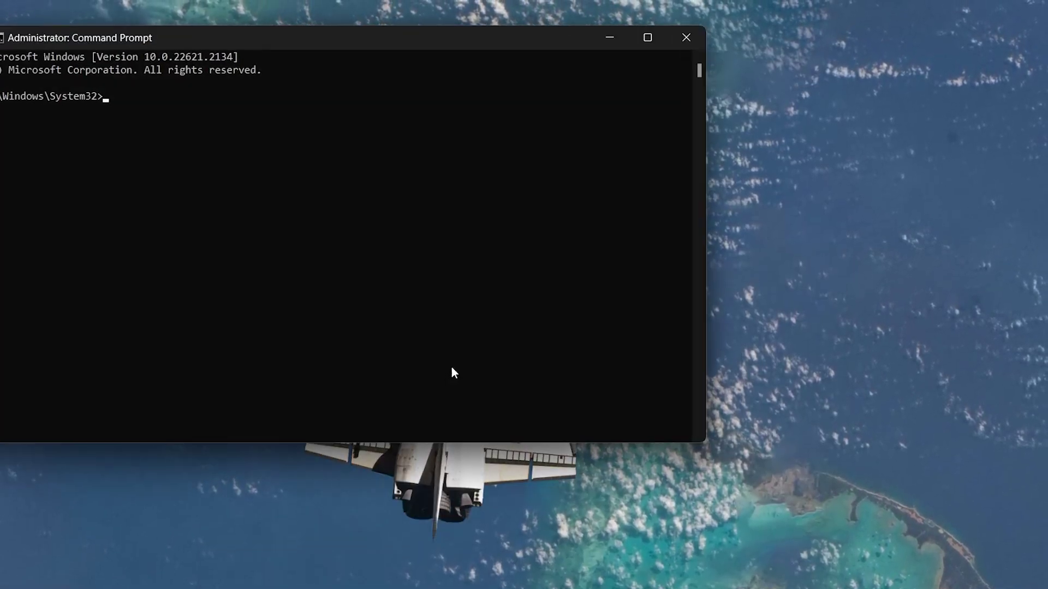
text(wmic)
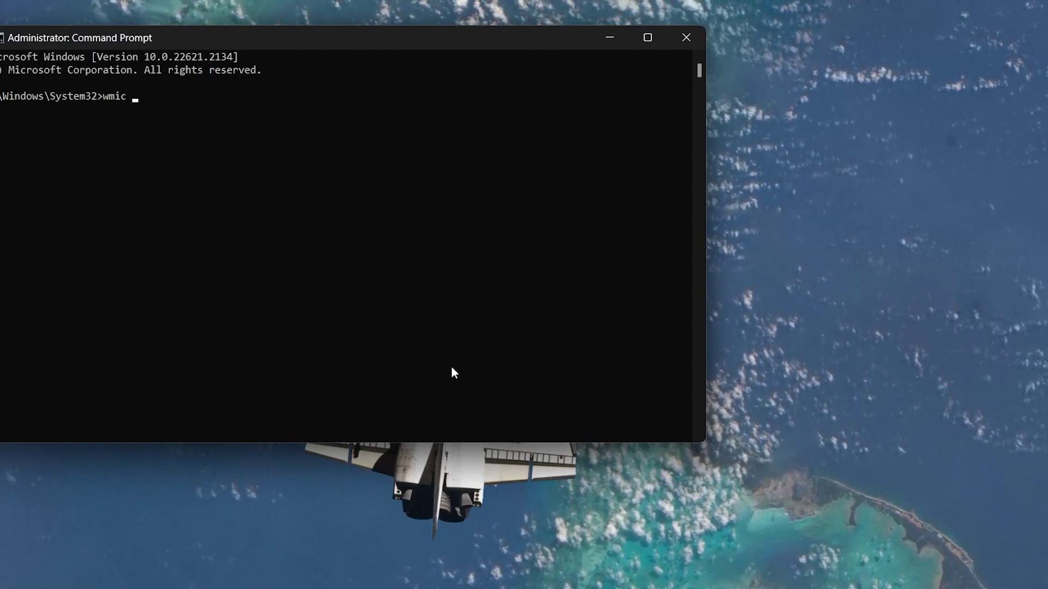
text( diskdrive g)
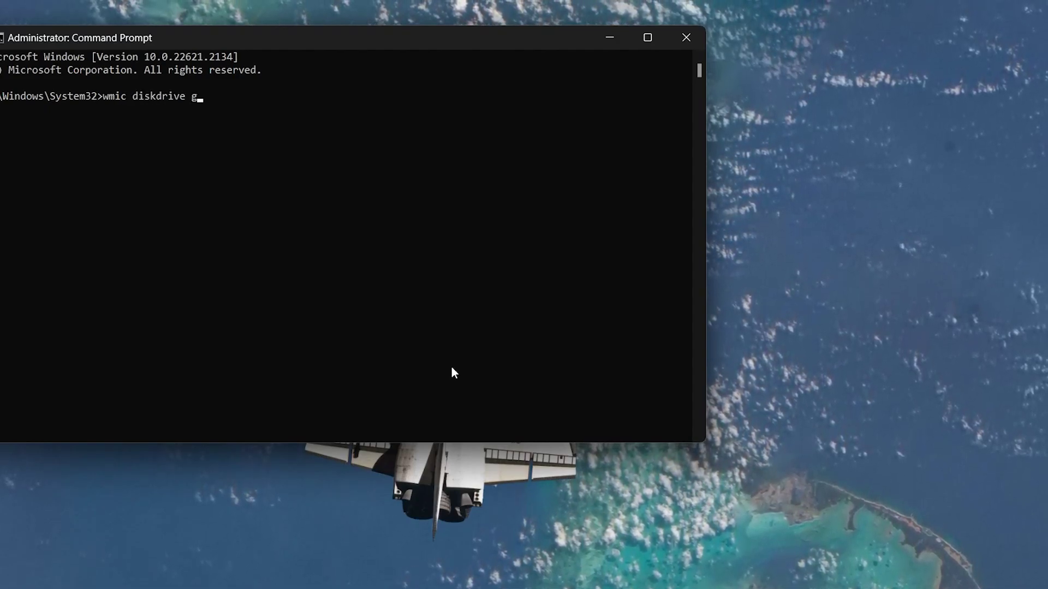
text(et statu)
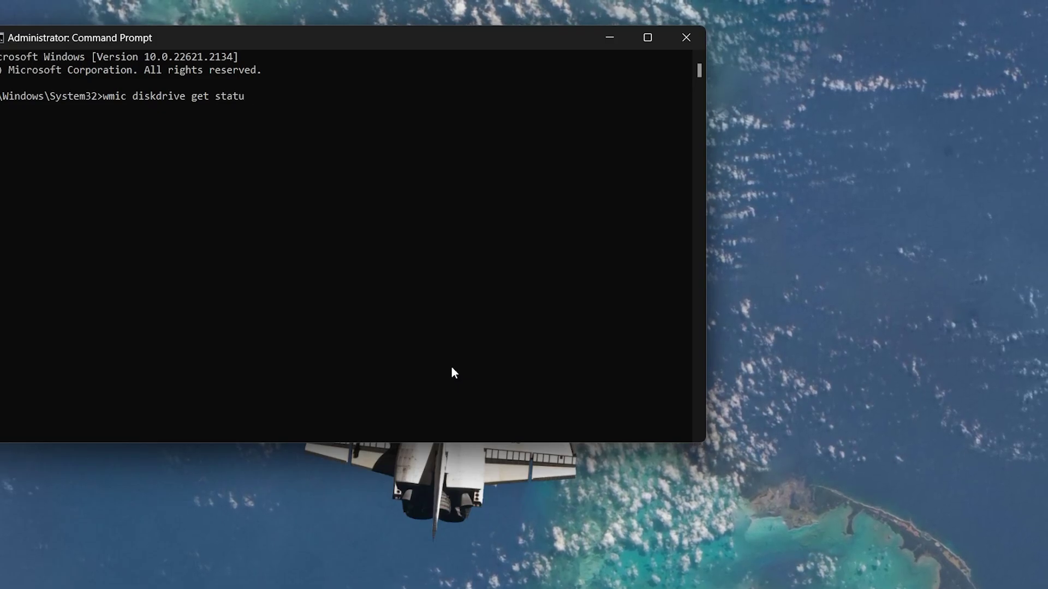
text(s, model)
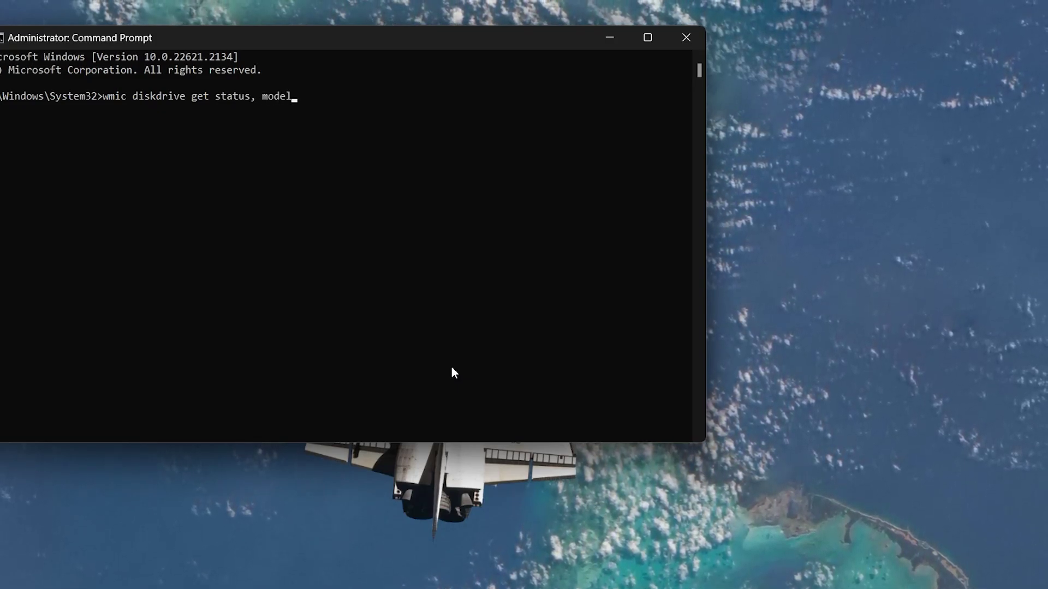
key(Return)
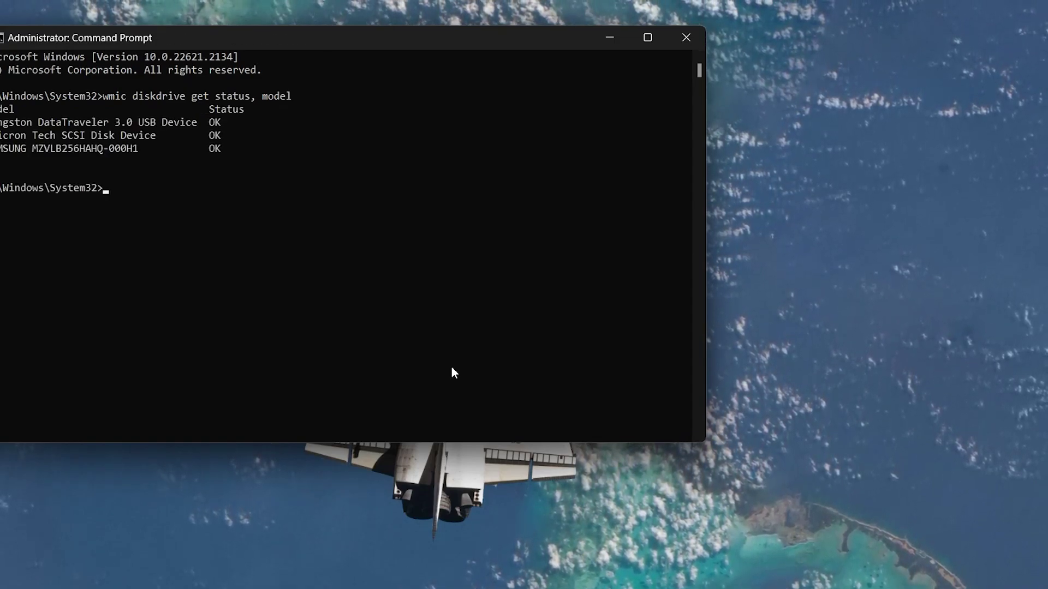
drag(442, 44, 618, 93)
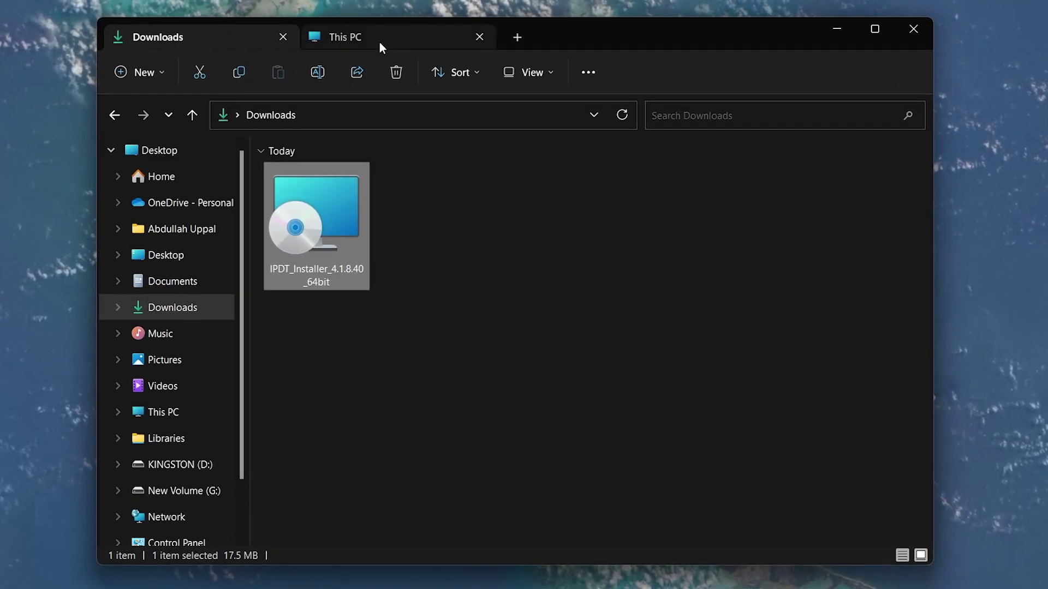
Open the Properties of Local Disk (C:) from the This PC drive list
click(379, 41)
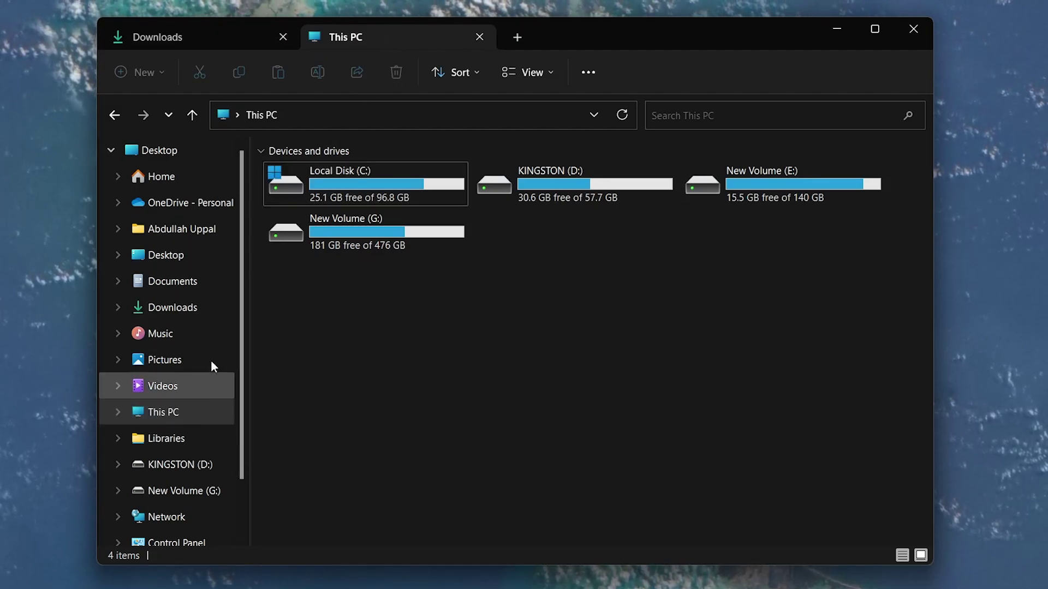
mouse_move(351, 181)
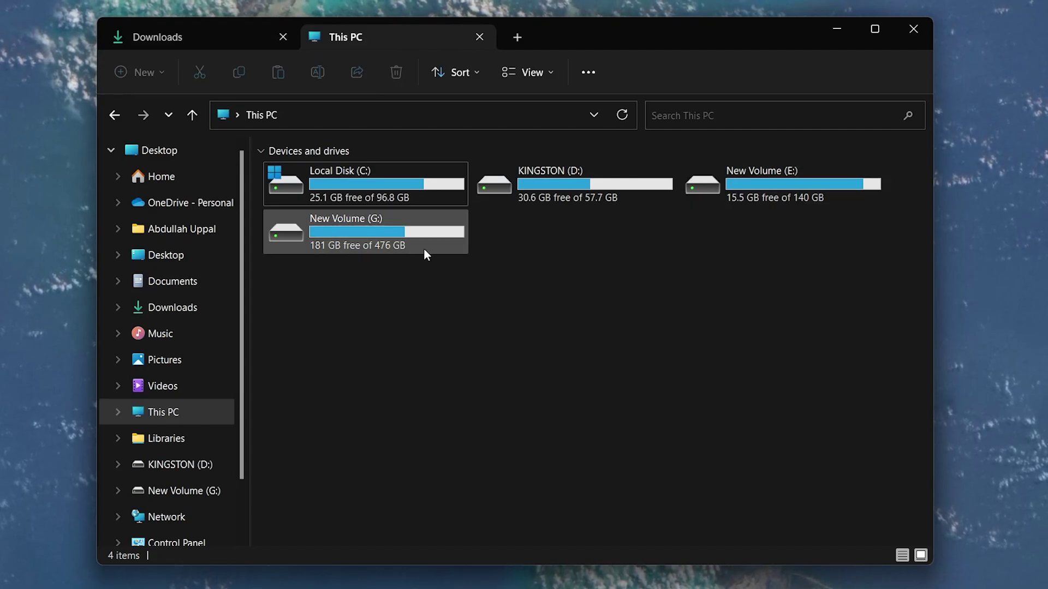
right_click(390, 175)
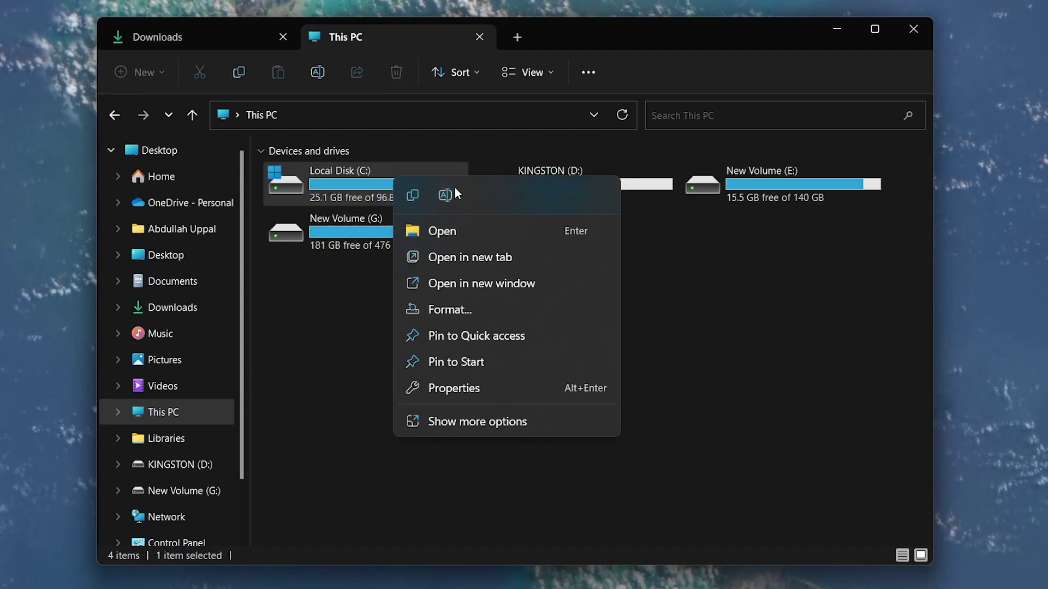
click(445, 385)
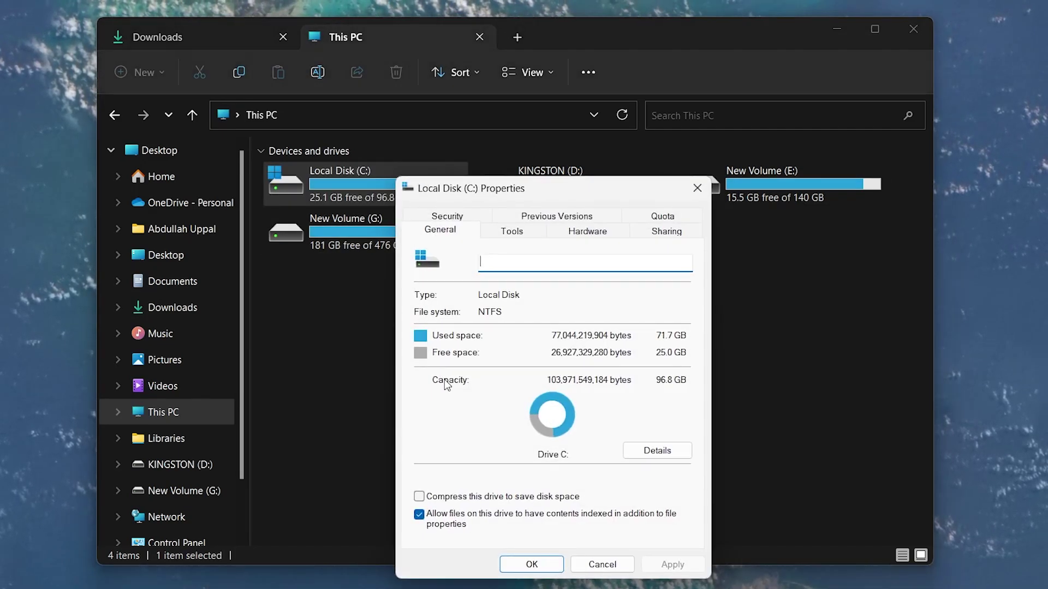
drag(550, 192, 498, 112)
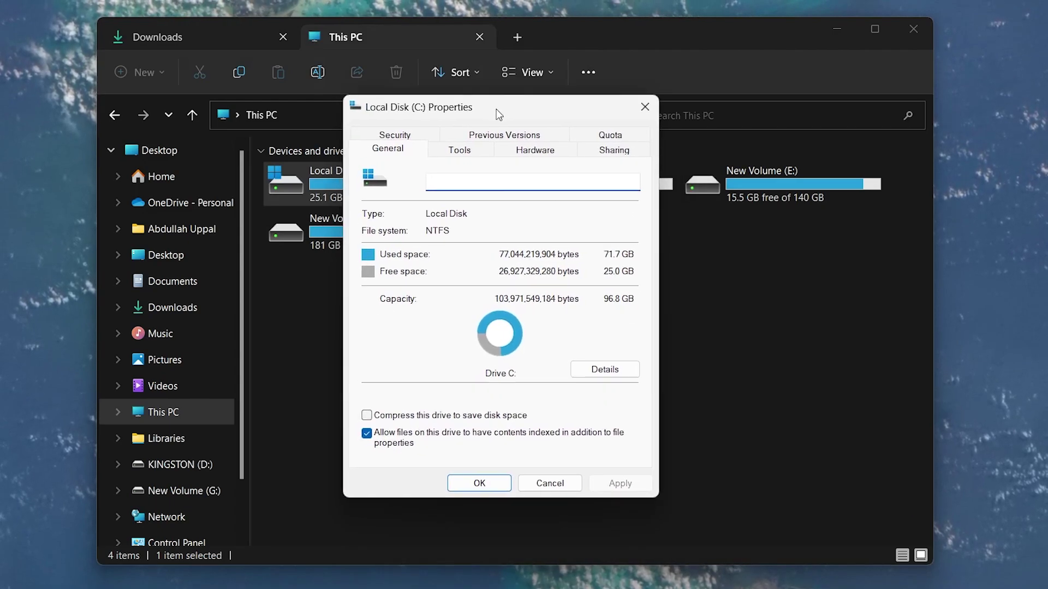
Run error checking on drive C:, which finds no errors, and close Properties
click(455, 153)
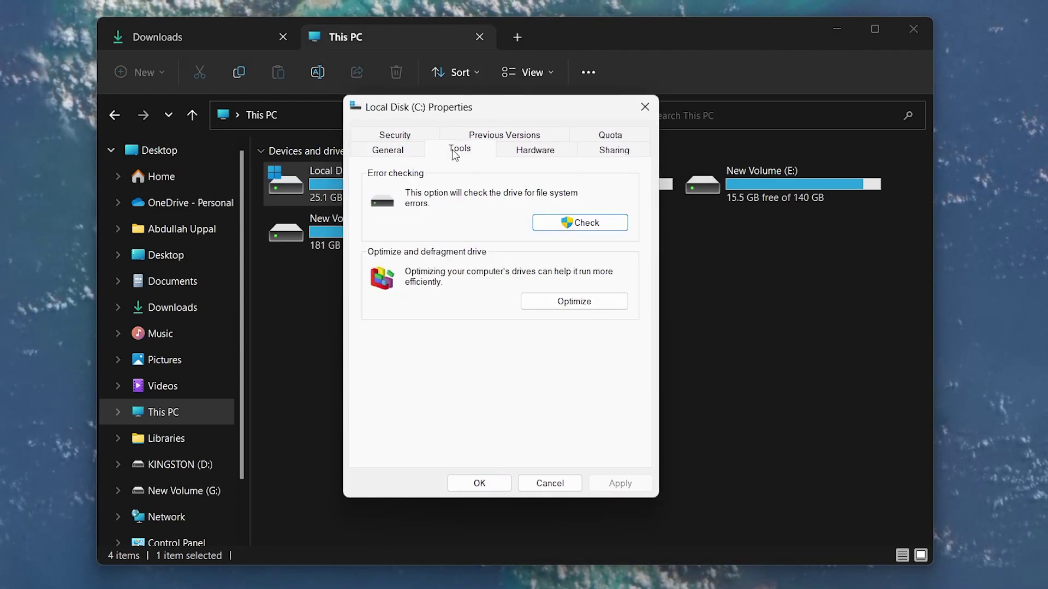
click(573, 230)
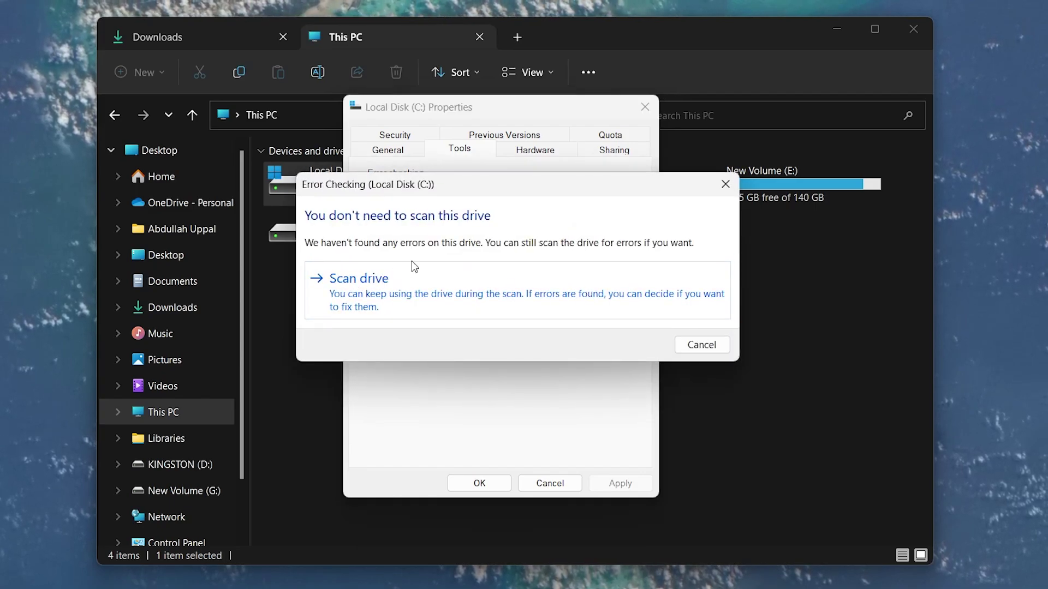
click(724, 183)
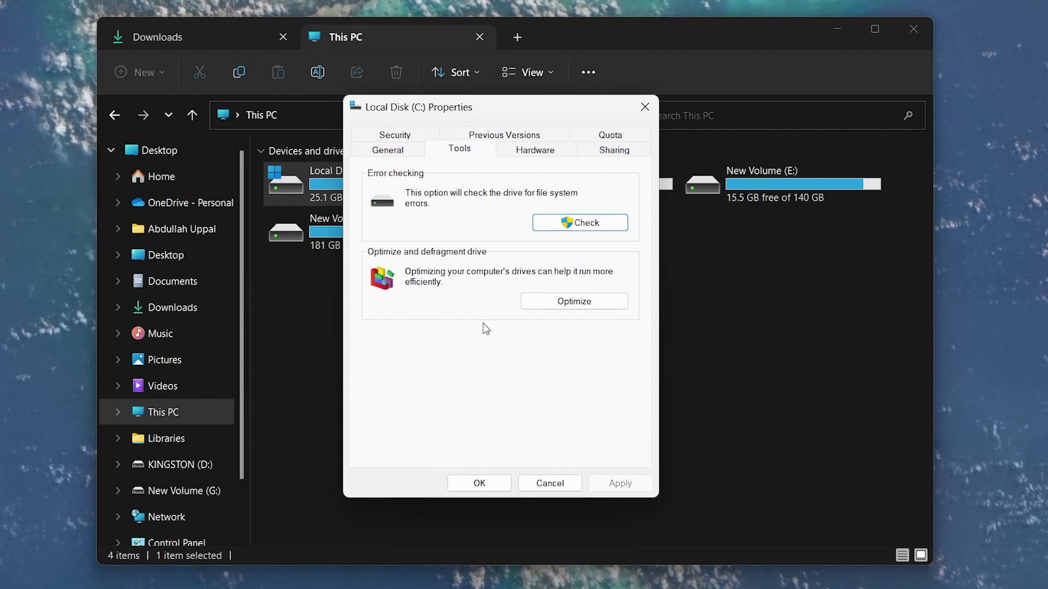
click(637, 112)
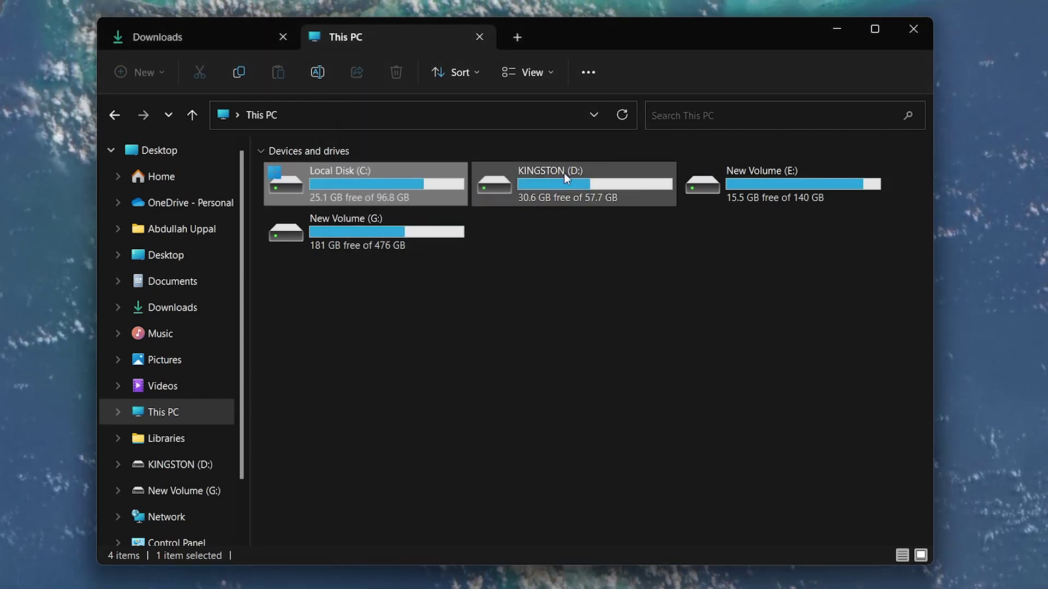